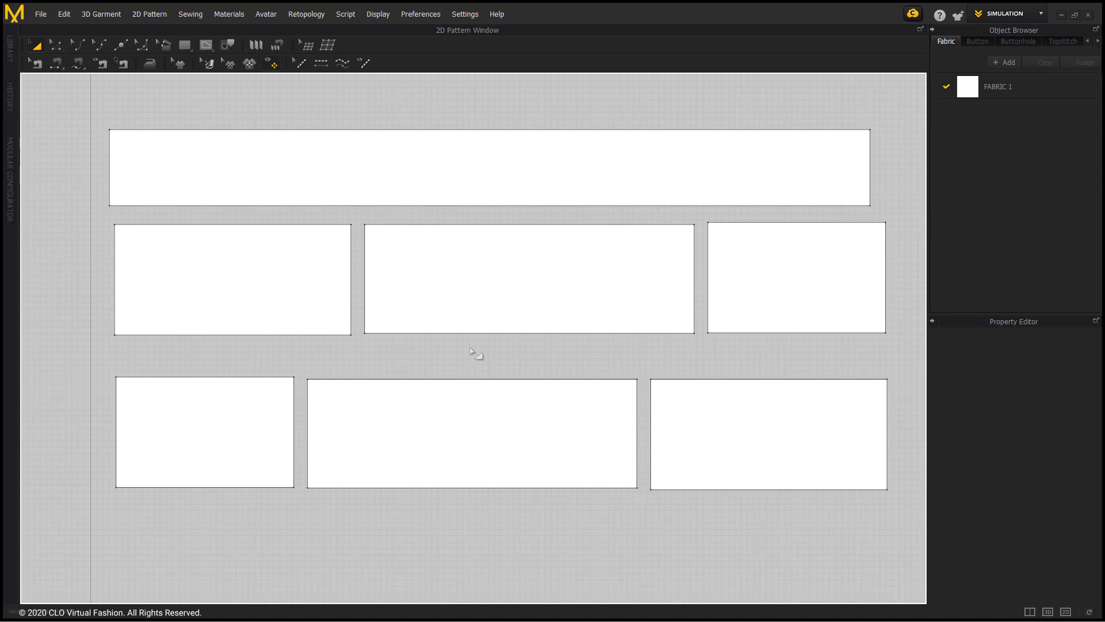
Step: Segment-sew the left piece's right edge to the middle piece, and the top piece's bottom edge to the left piece
left_click(58, 65)
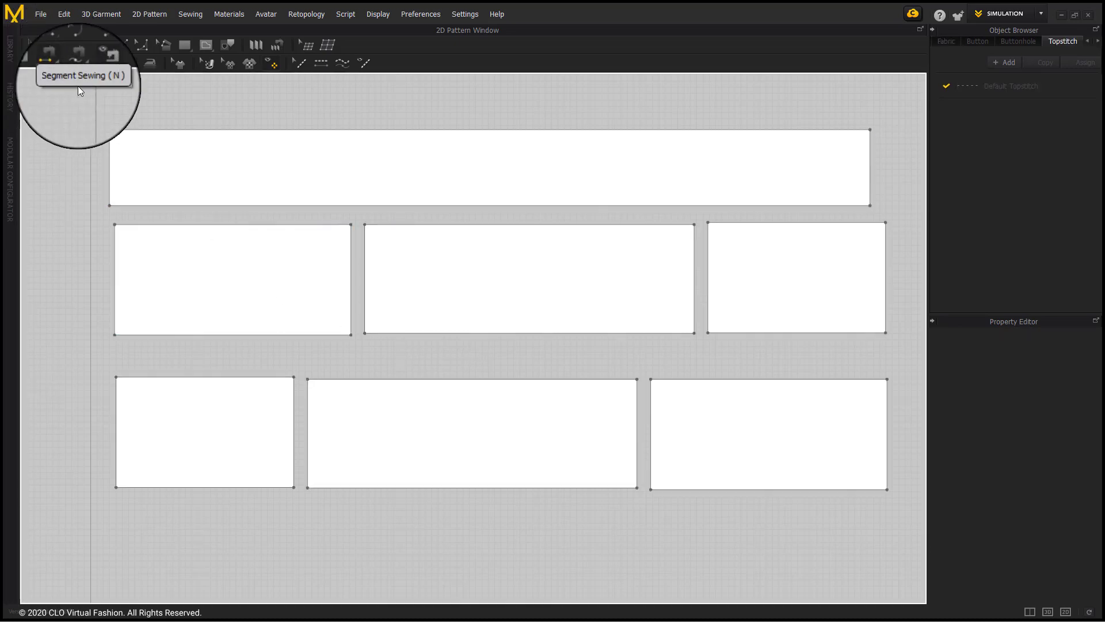
left_click(351, 251)
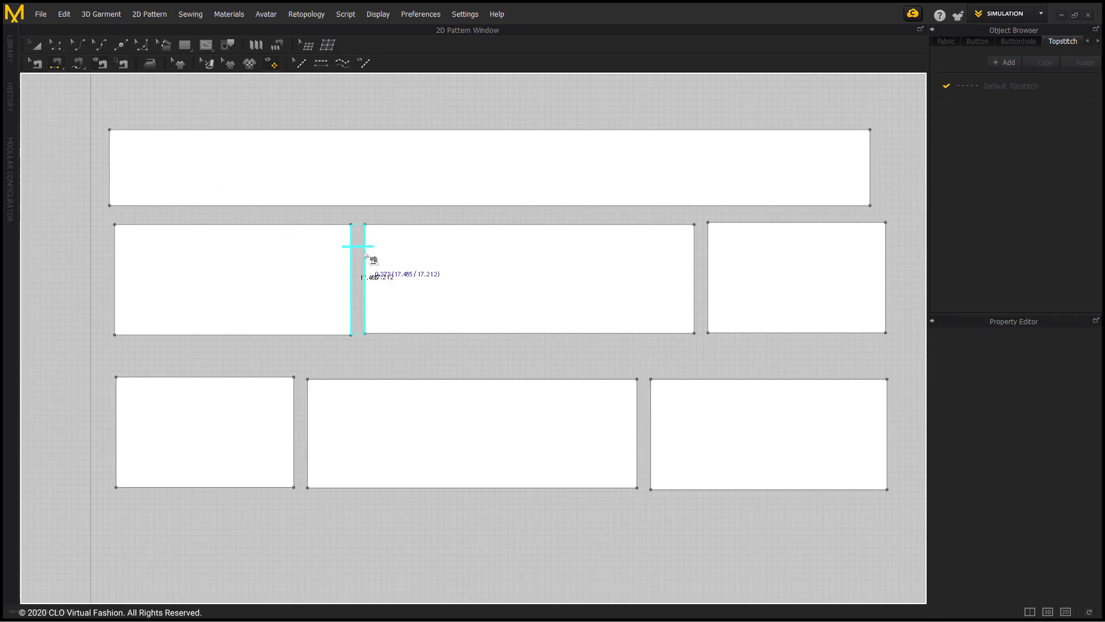
left_click(366, 256)
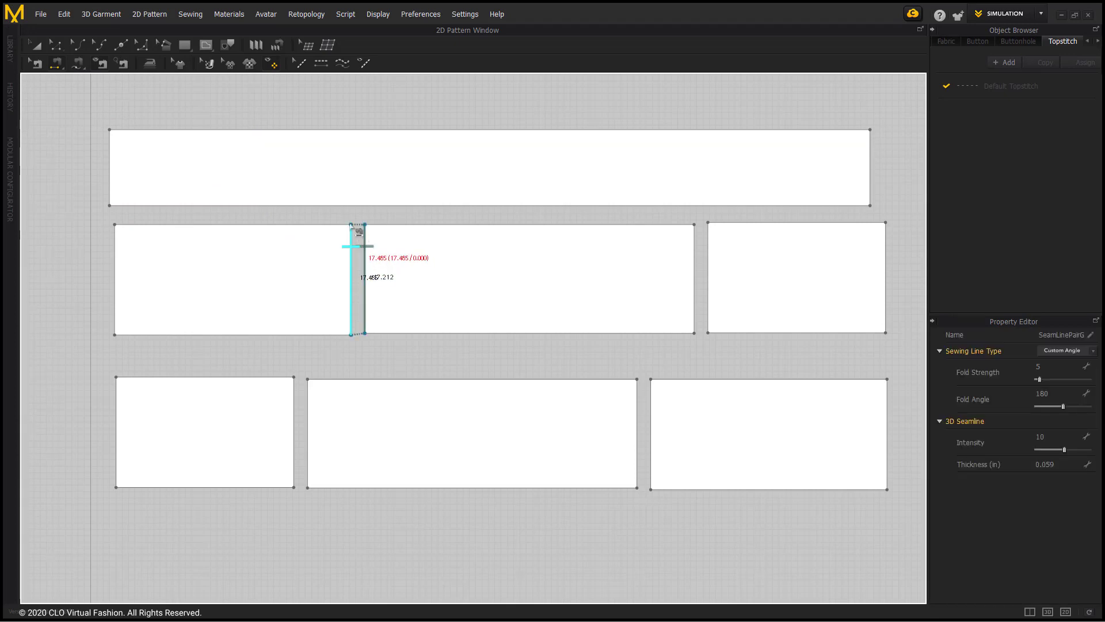
left_click(261, 205)
left_click(163, 225)
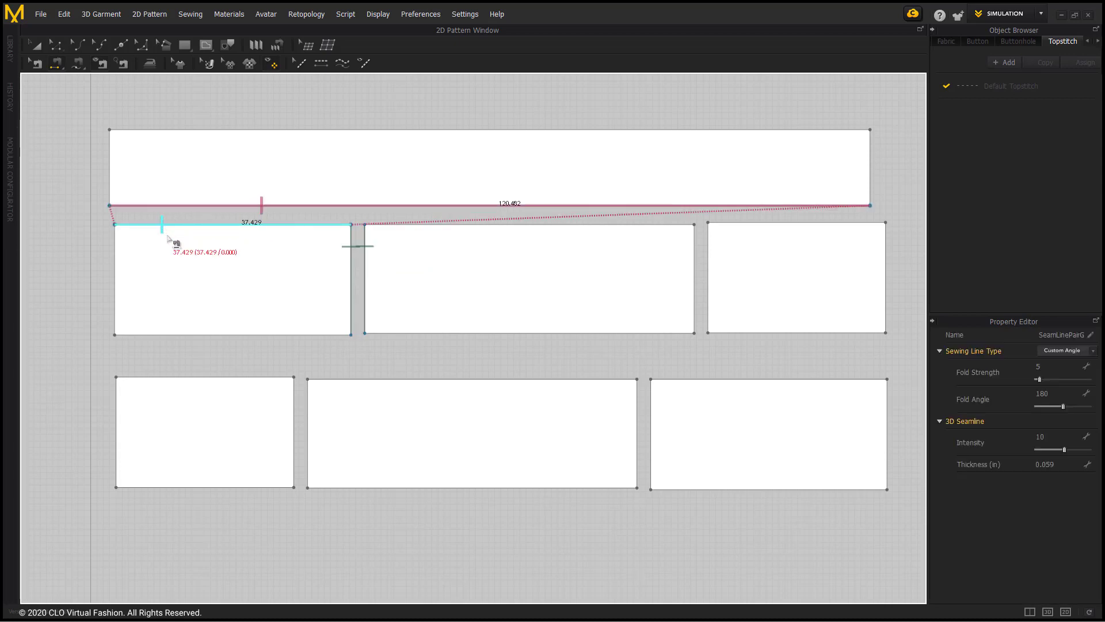
Step: Sew the middle piece's right edge to the right piece's left edge
left_click(693, 248)
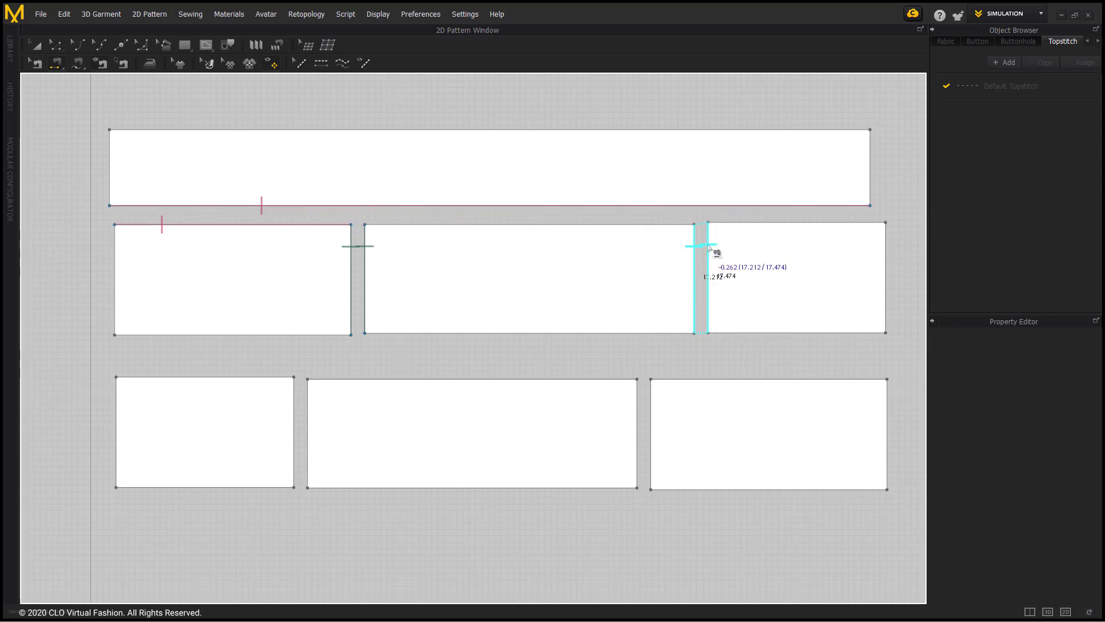
left_click(708, 313)
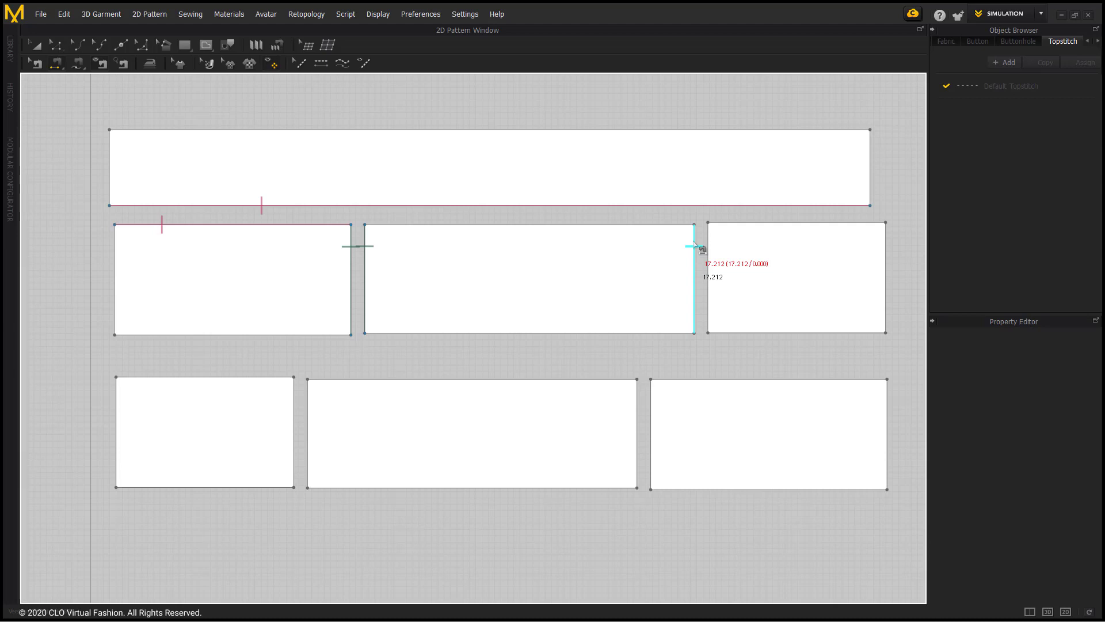
left_click(694, 245)
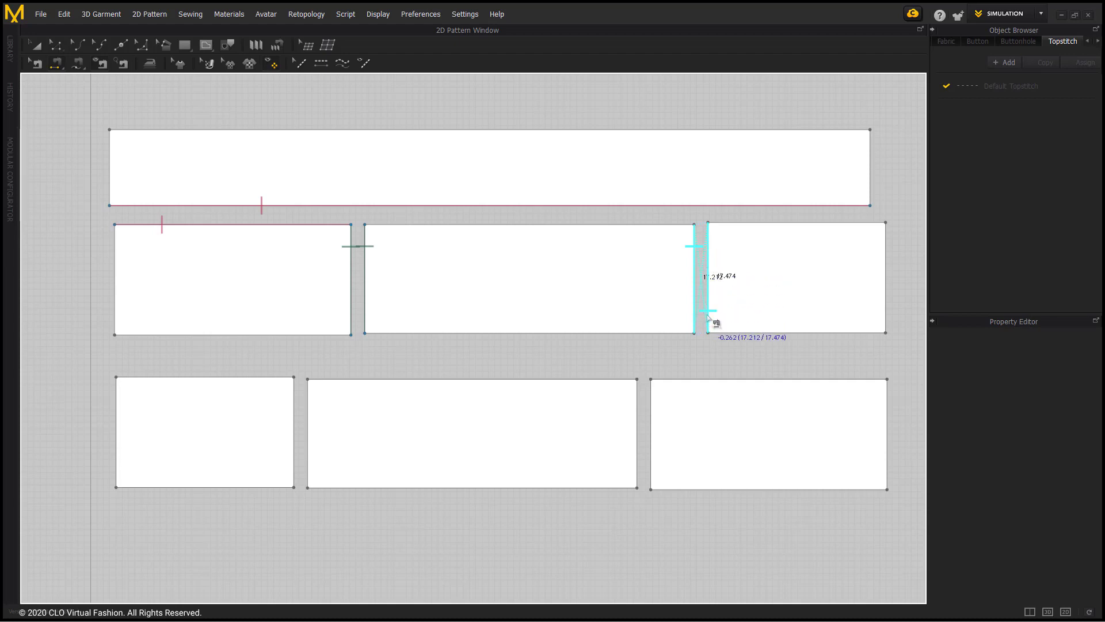
left_click(708, 319)
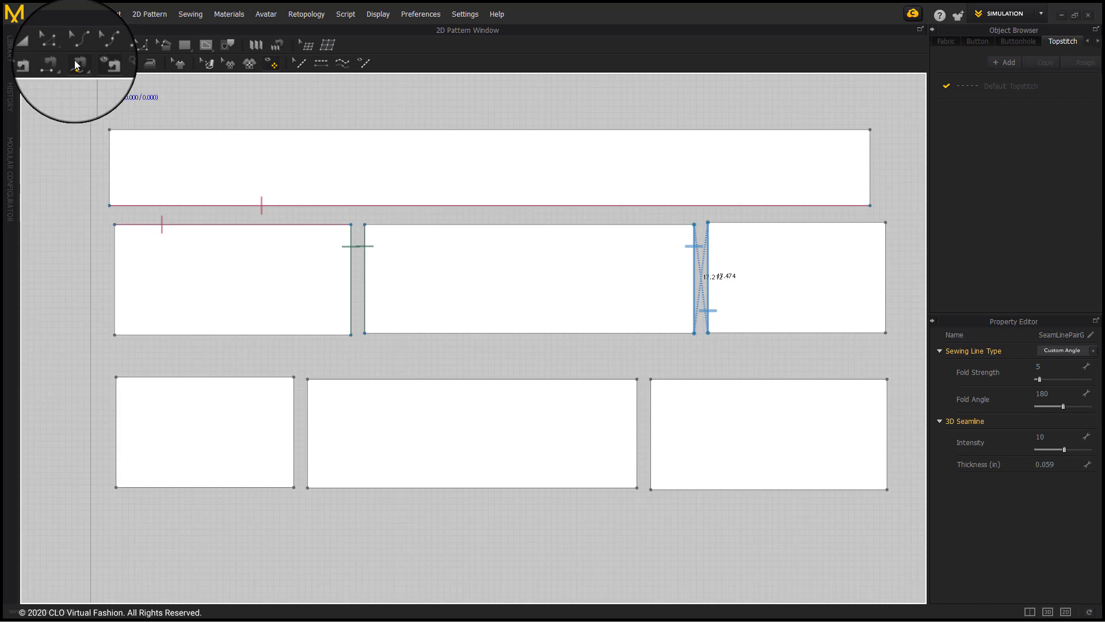
Step: Free-sew a 31.931-long path around the lower-left piece's right side to the lower-middle piece's left side
left_click(77, 65)
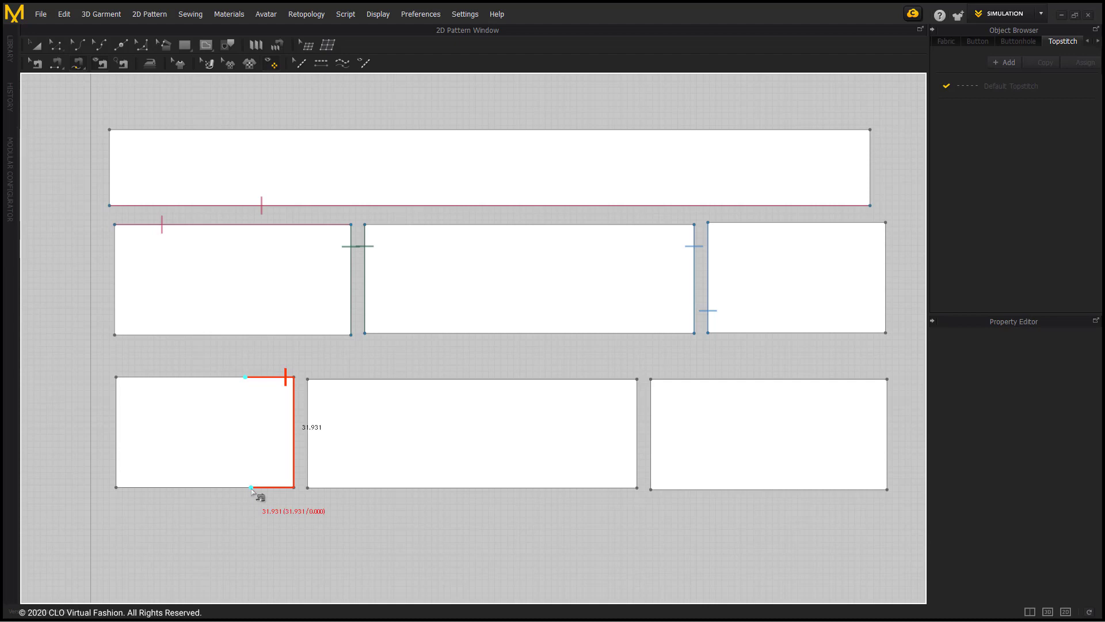
left_click(251, 487)
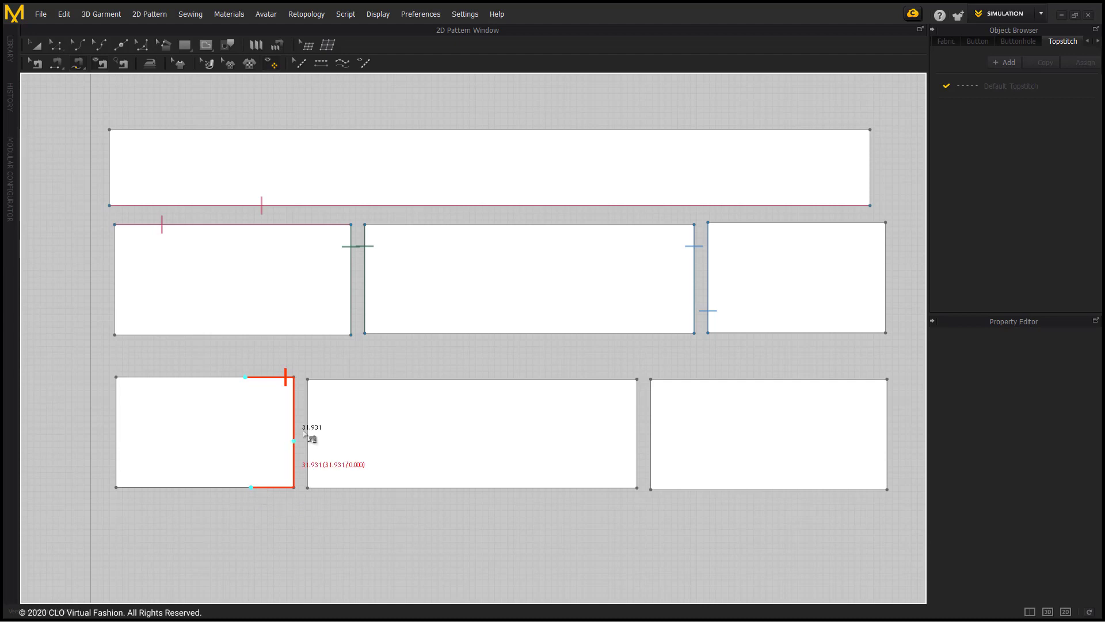
left_click(346, 378)
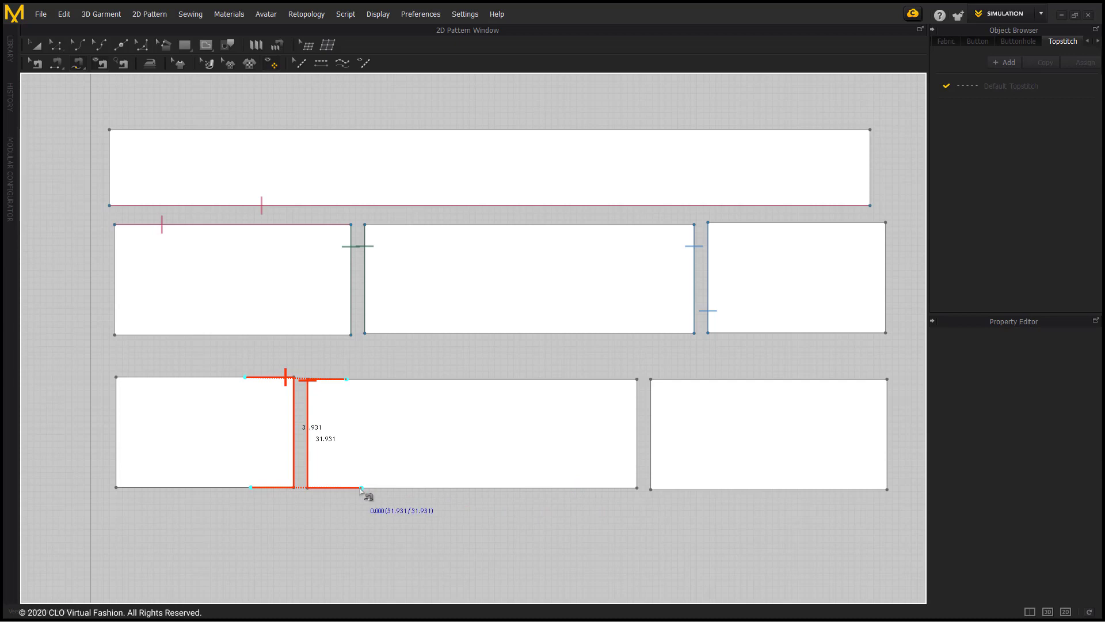
left_click(361, 488)
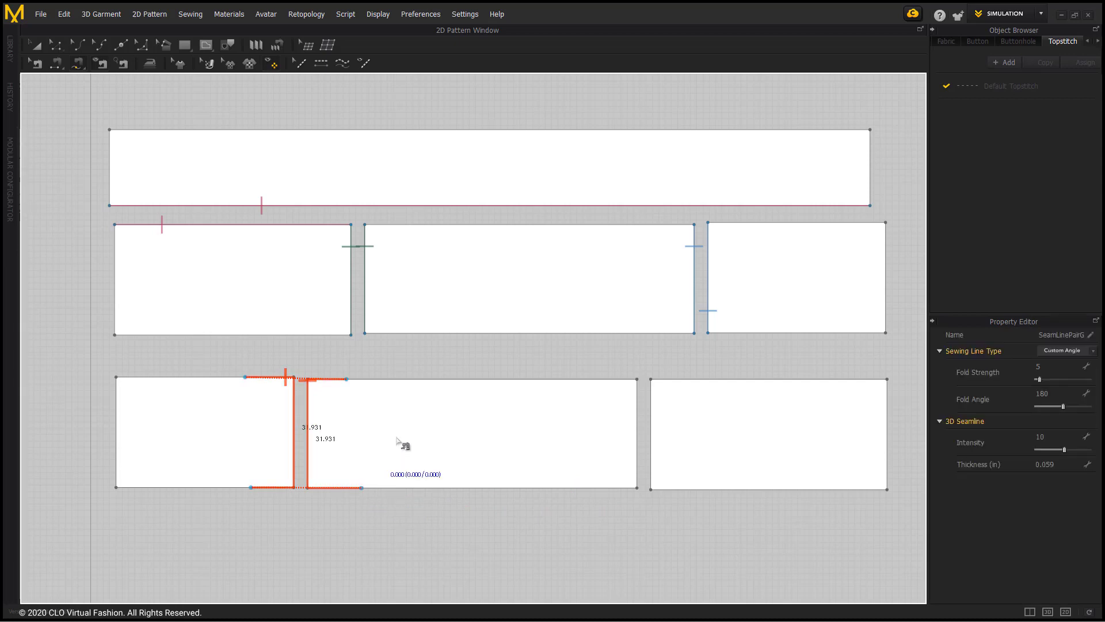
Step: Delete the seam on the top piece's bottom edge
left_click(36, 65)
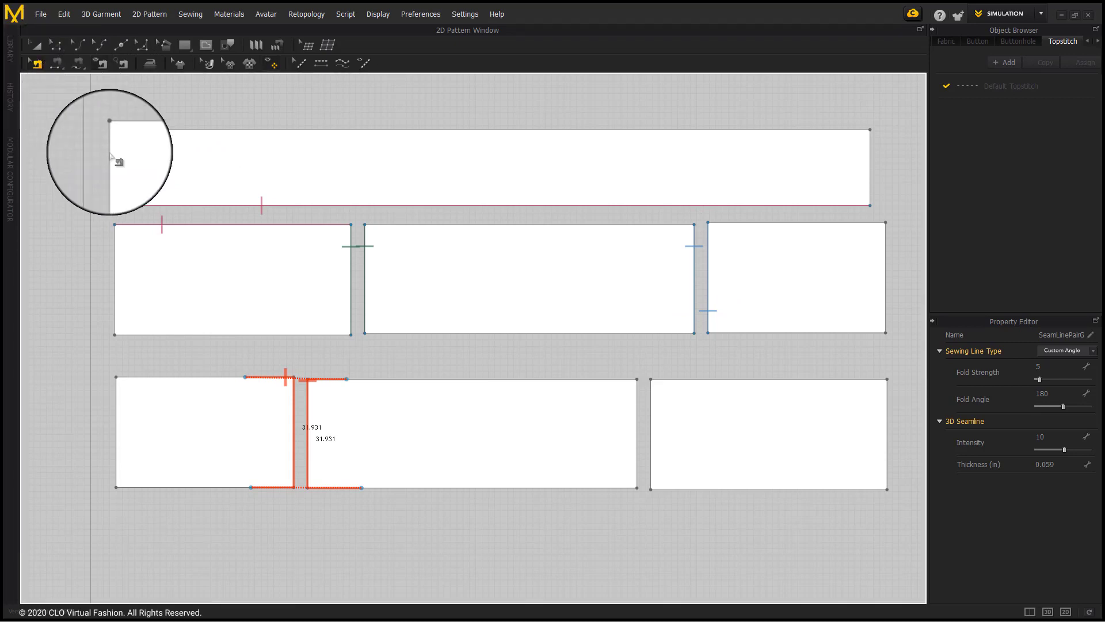
left_click(183, 207)
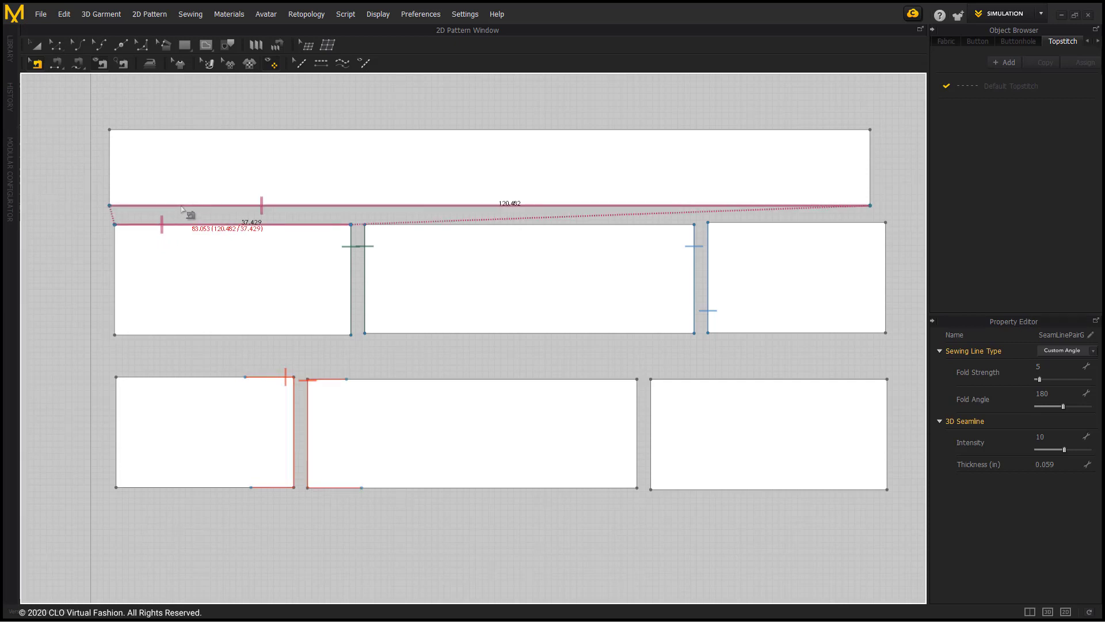
key("Delete")
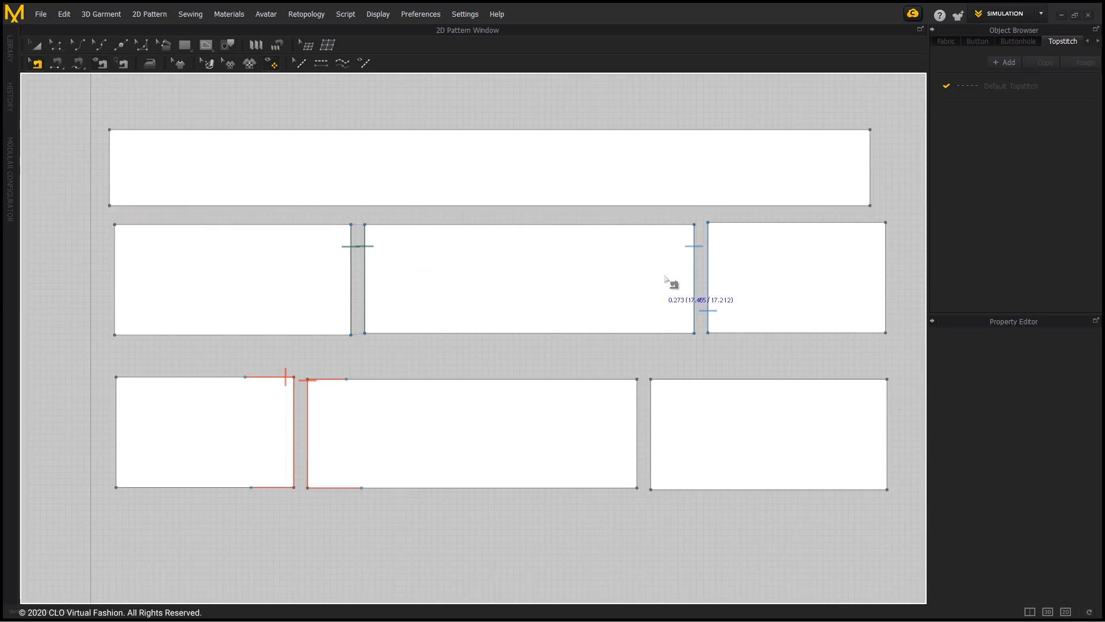
Step: Trim both ends of the lower free seam back to the piece corners
left_click(292, 406)
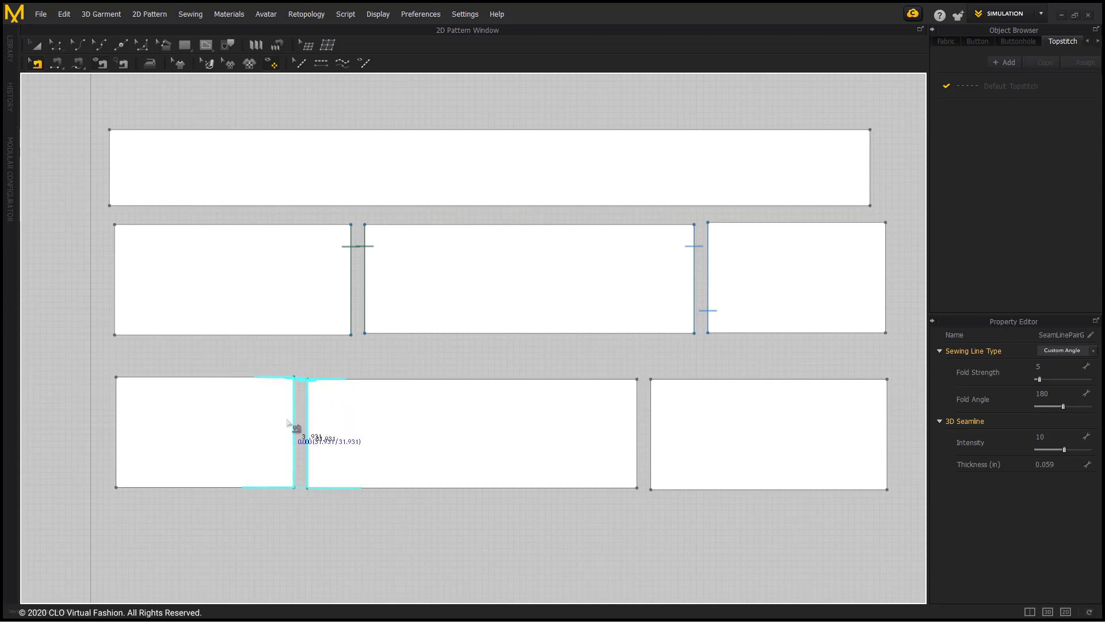
left_click_drag(251, 383, 294, 378)
left_click_drag(252, 489, 298, 491)
left_click_drag(346, 379, 305, 380)
left_click_drag(361, 487, 320, 494)
right_click(312, 439)
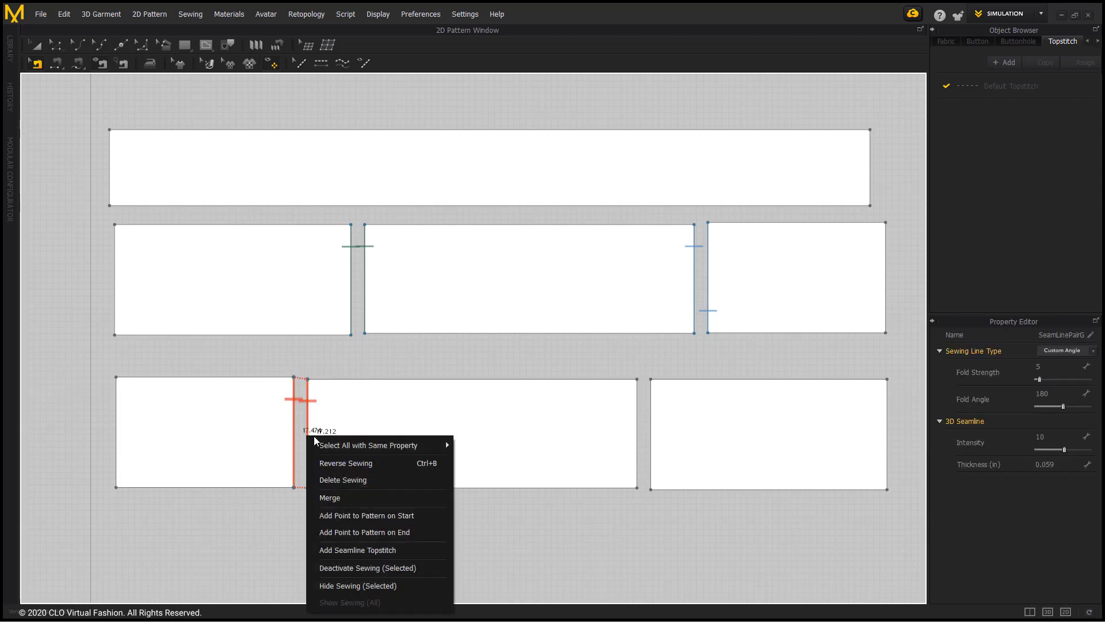
left_click(585, 346)
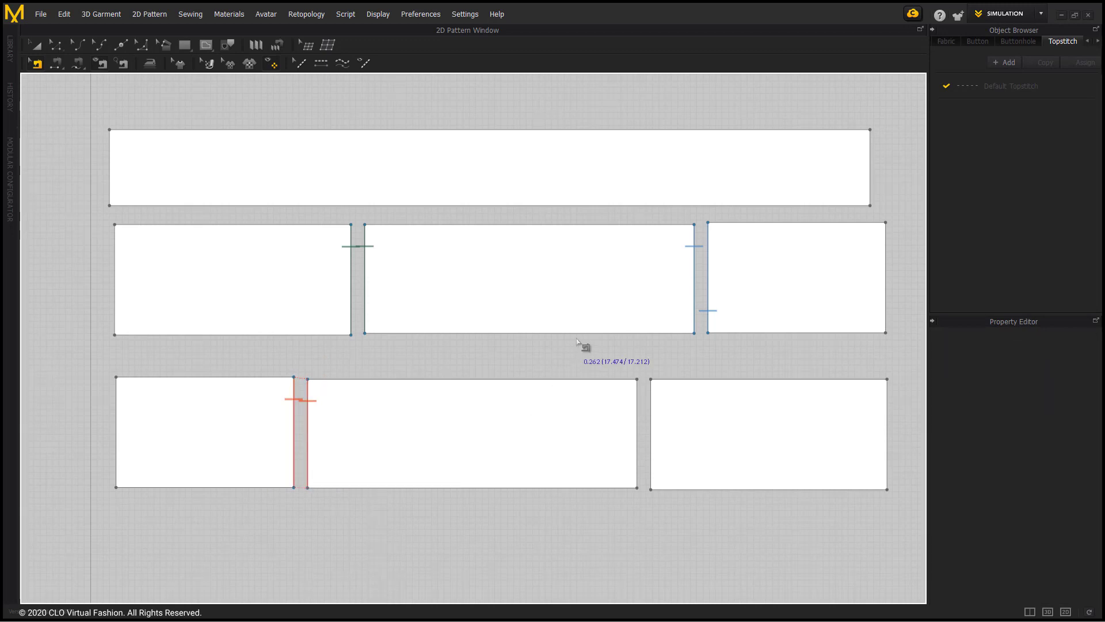
Step: Reverse the middle-to-right blue seam's direction, then restore it to parallel
right_click(694, 272)
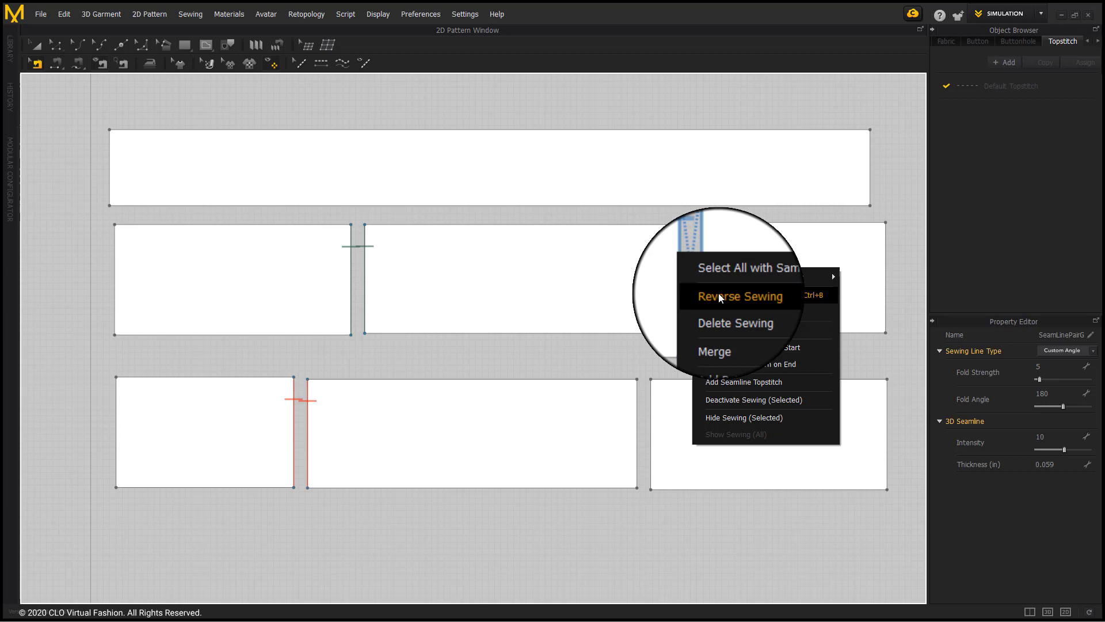
left_click(719, 292)
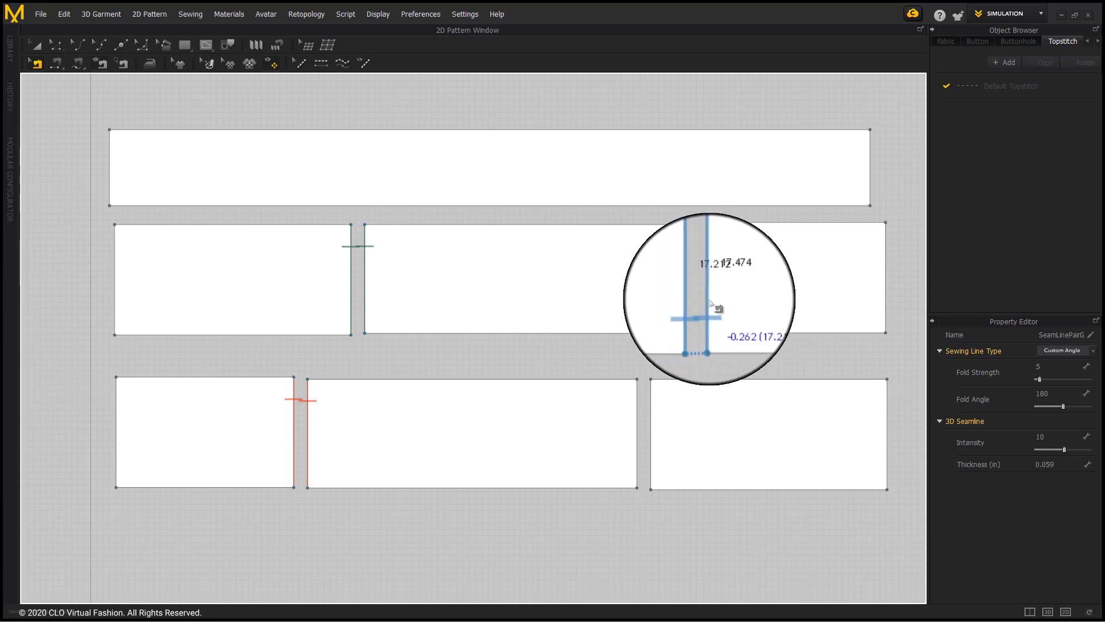
right_click(710, 304)
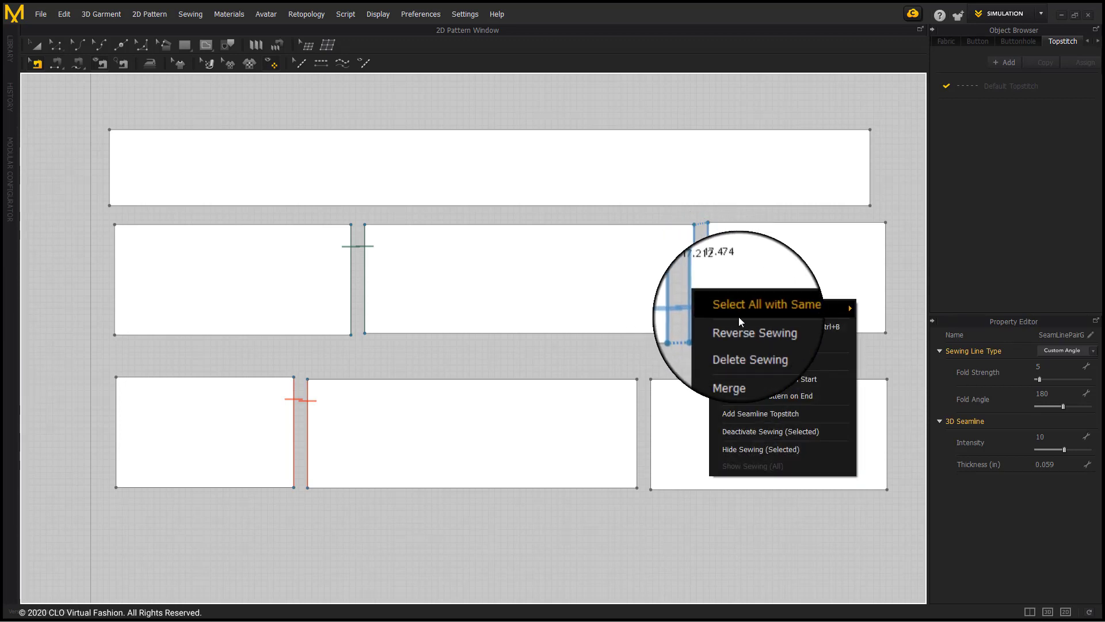
left_click(731, 319)
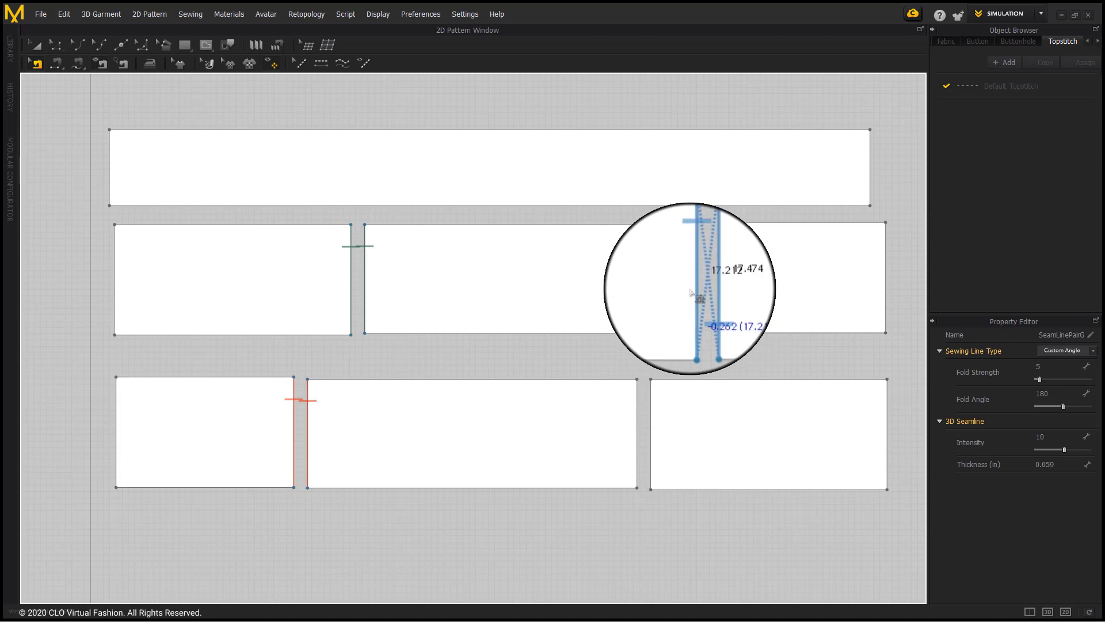
left_click(705, 308)
left_click(700, 294)
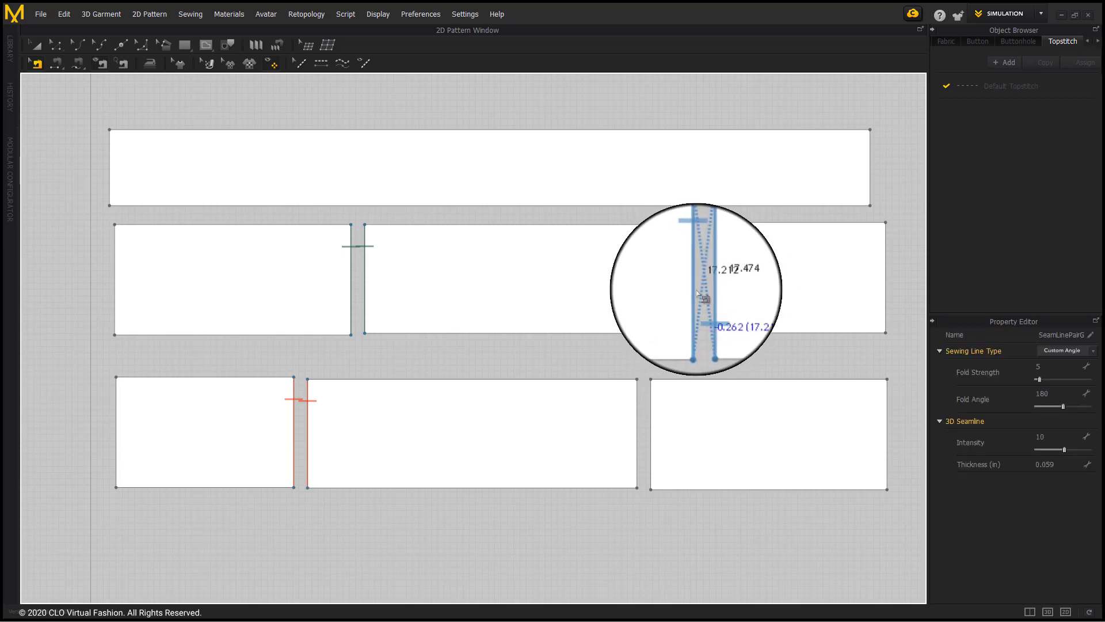
right_click(710, 311)
left_click(702, 306)
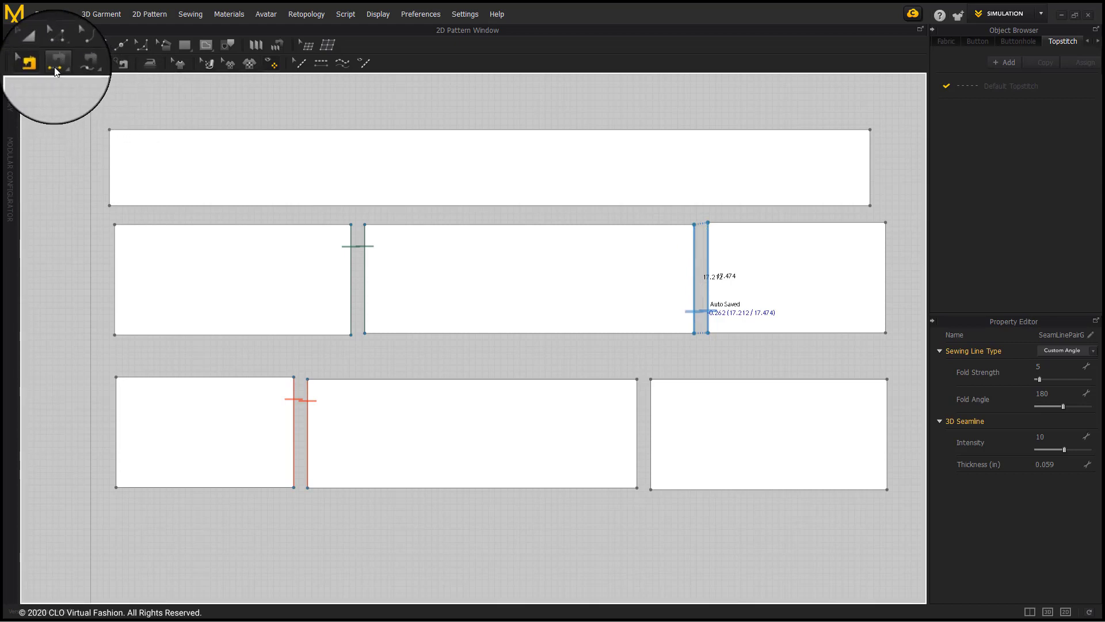
Step: M:N-sew the top pattern's 120.482 bottom edge to the left, middle and right second-row top edges
left_click(57, 64)
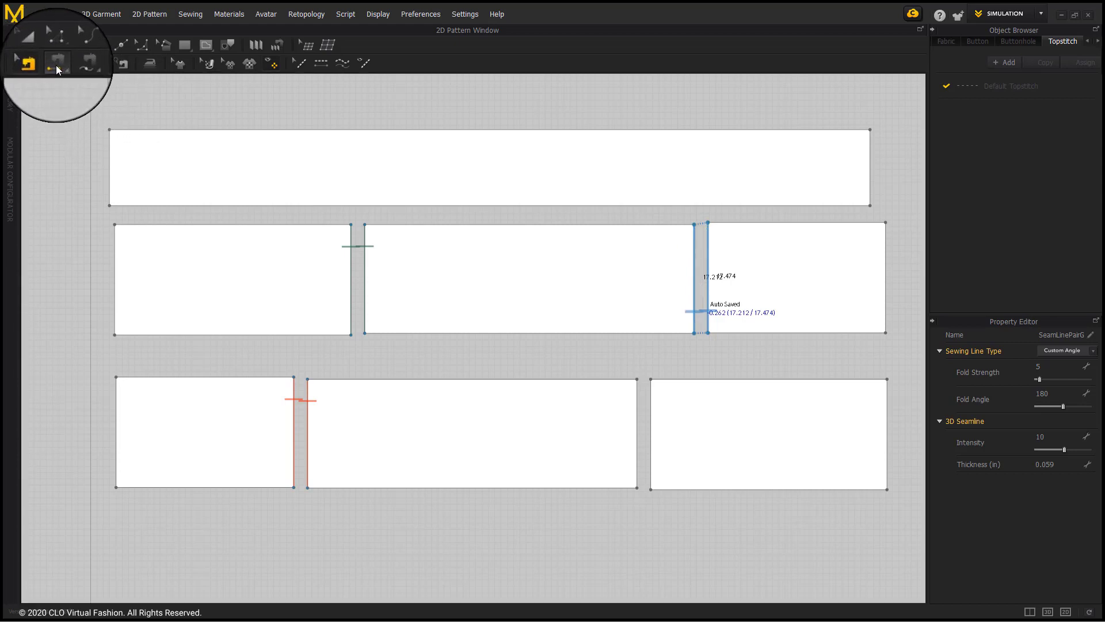
left_click(306, 206)
key("shift")
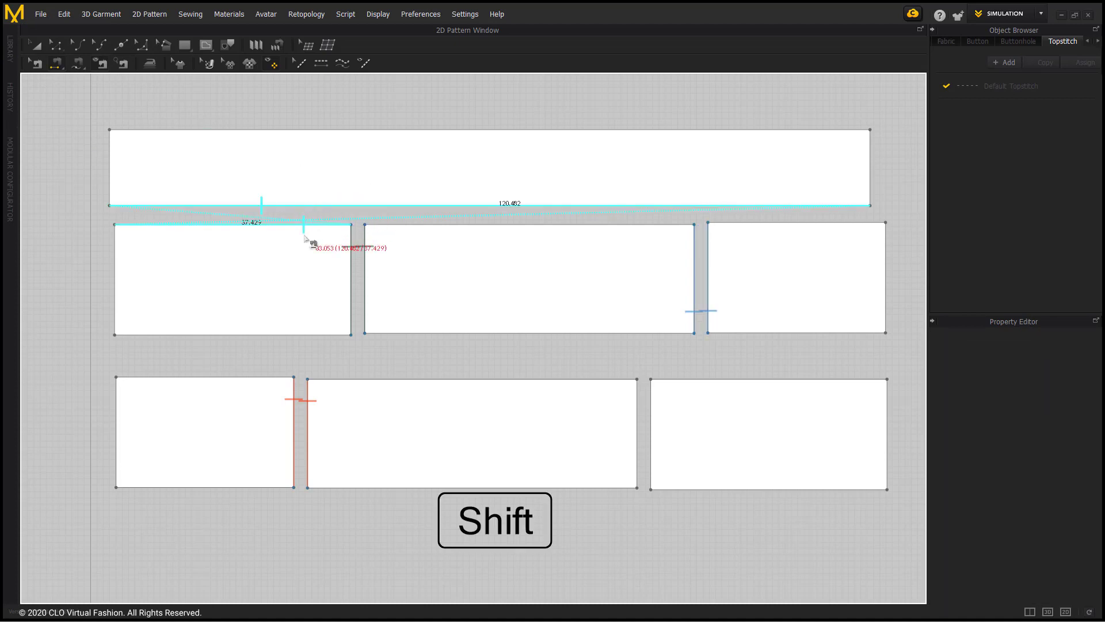
left_click(172, 228, "shift")
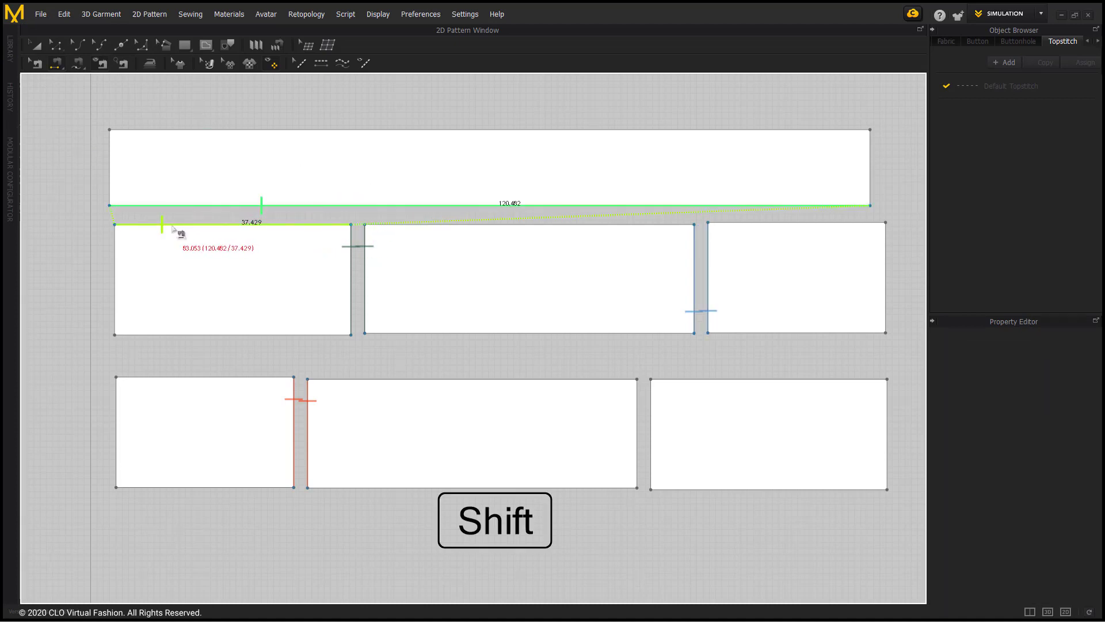
left_click(406, 225, "shift")
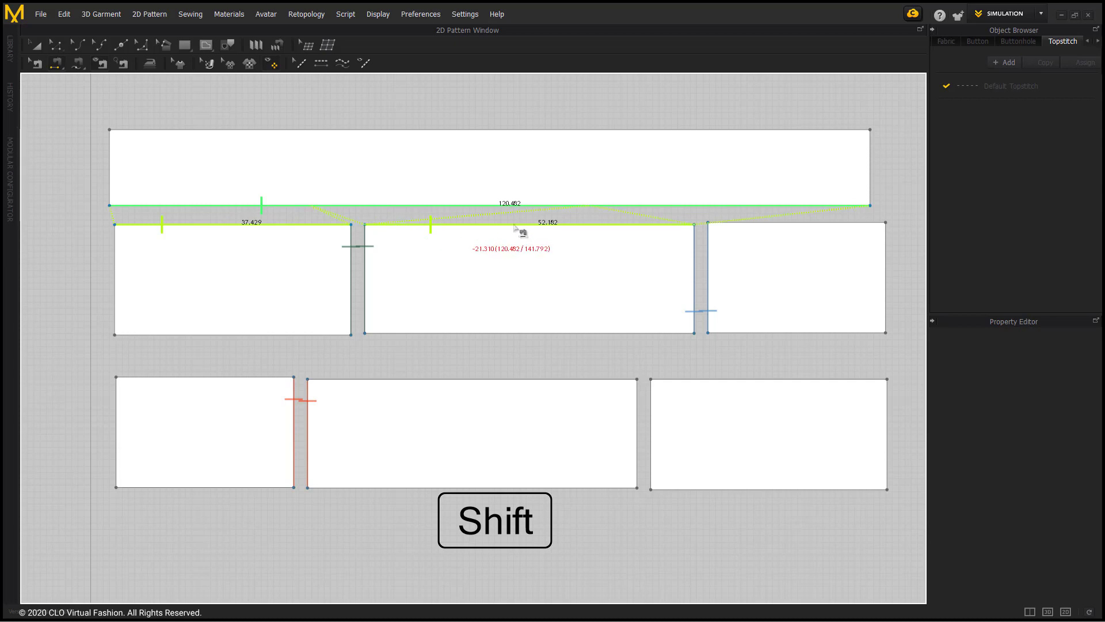
left_click(735, 225, "shift")
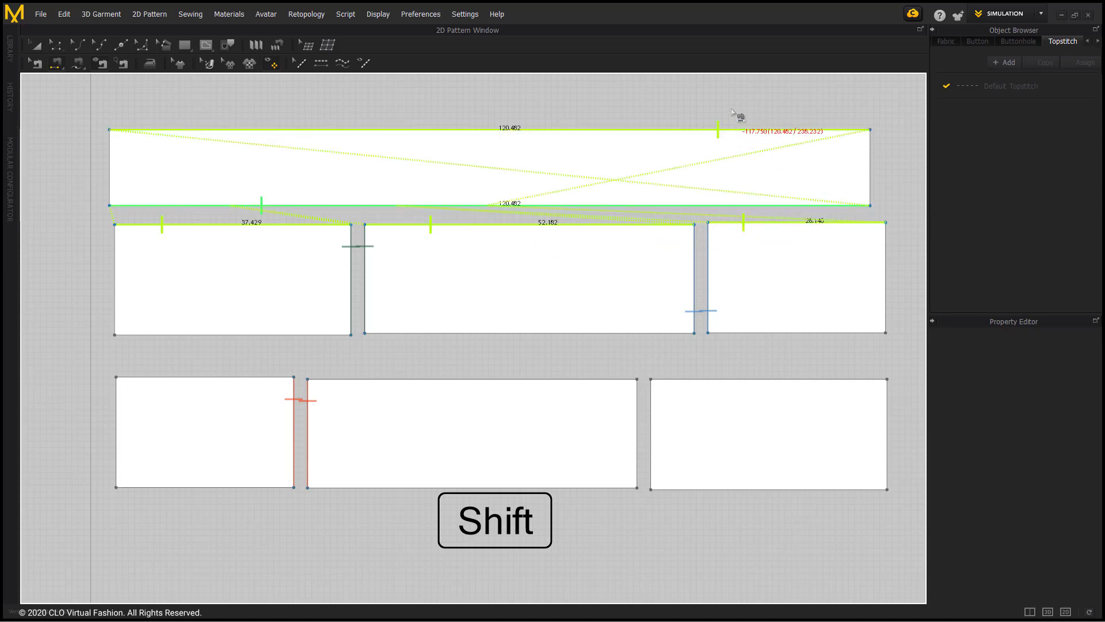
left_click(764, 215)
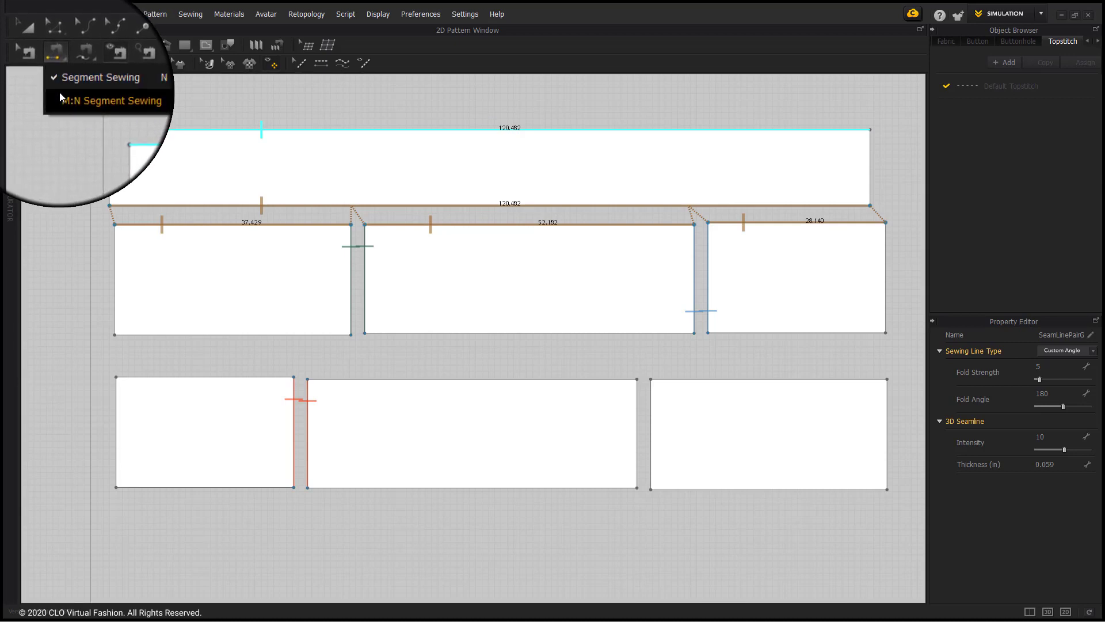
Step: With M:N Segment Sewing, pick the three second-row bottom edges as the seam's first side
left_click(61, 99)
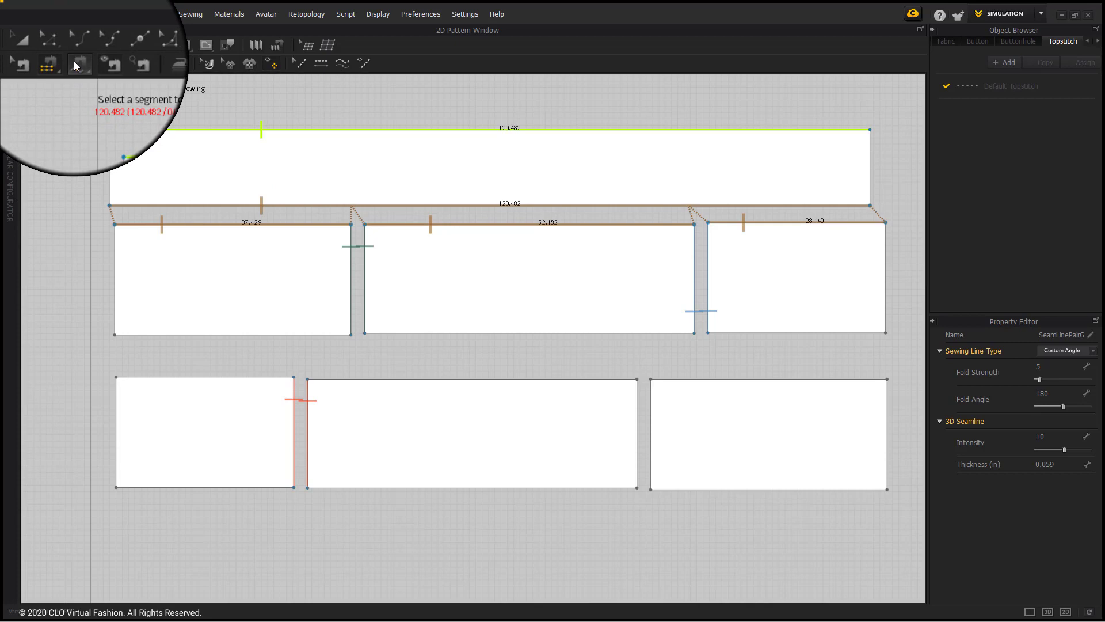
left_click(75, 66)
left_click(103, 88)
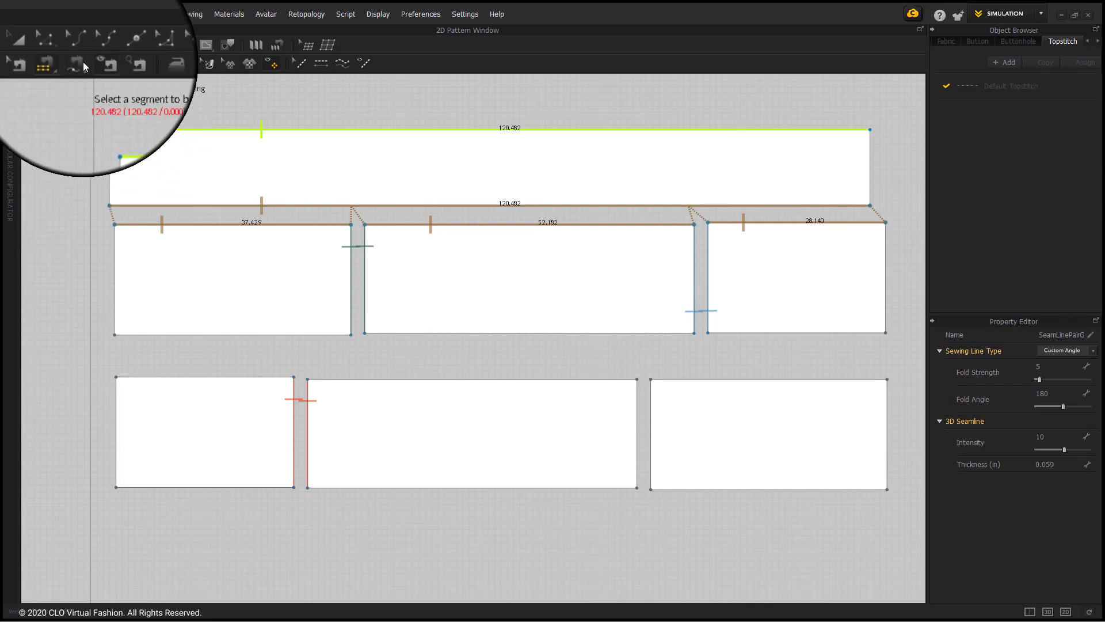
left_click(163, 335)
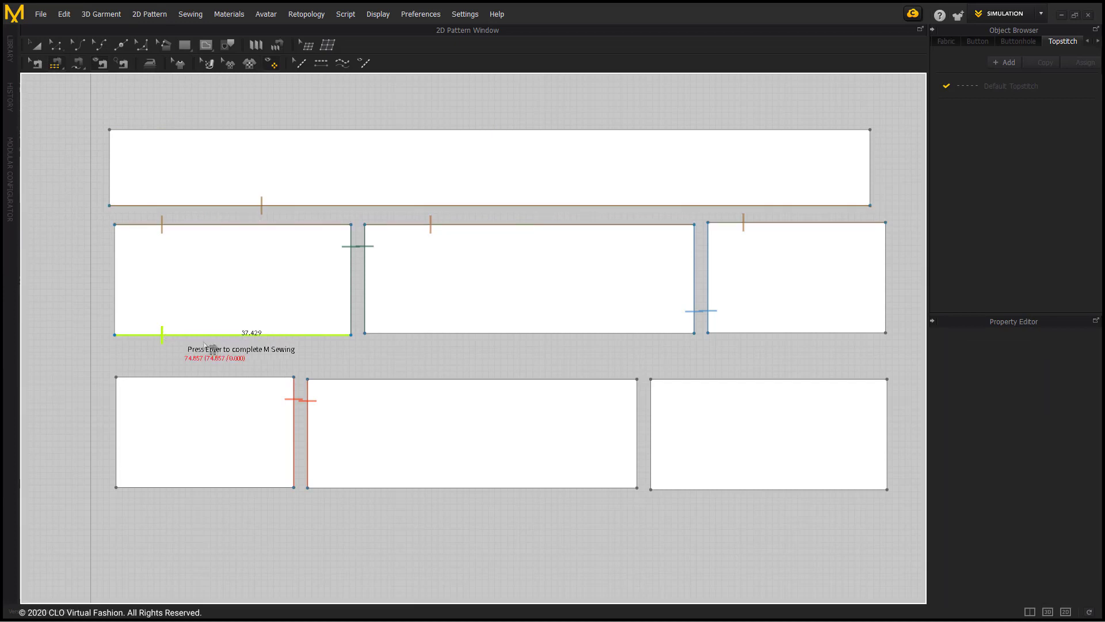
left_click(426, 332)
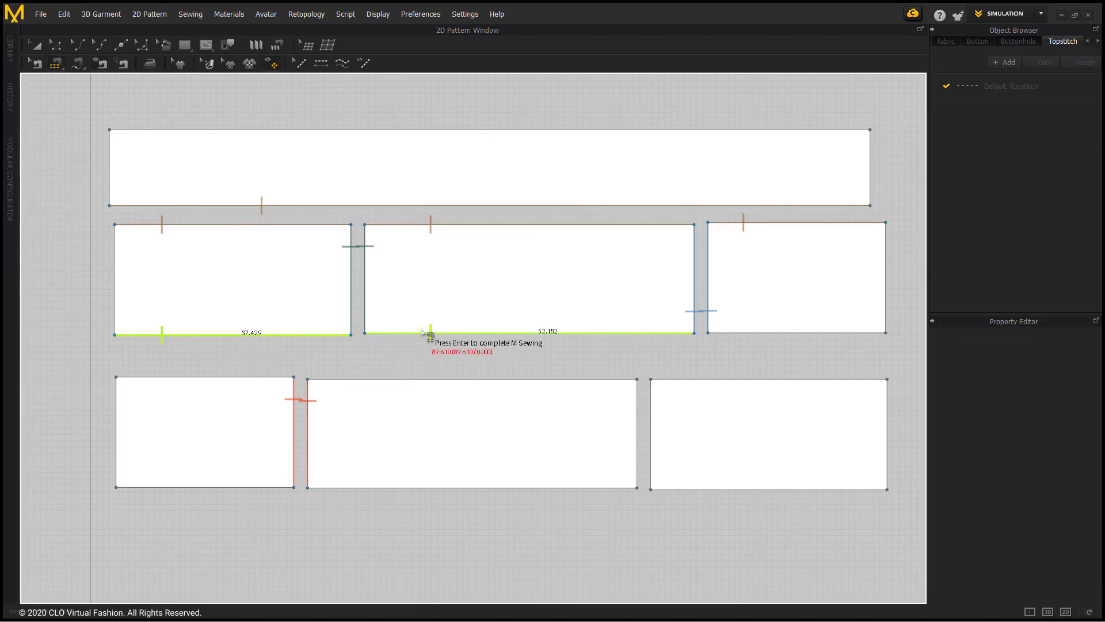
left_click(735, 335)
key("Return")
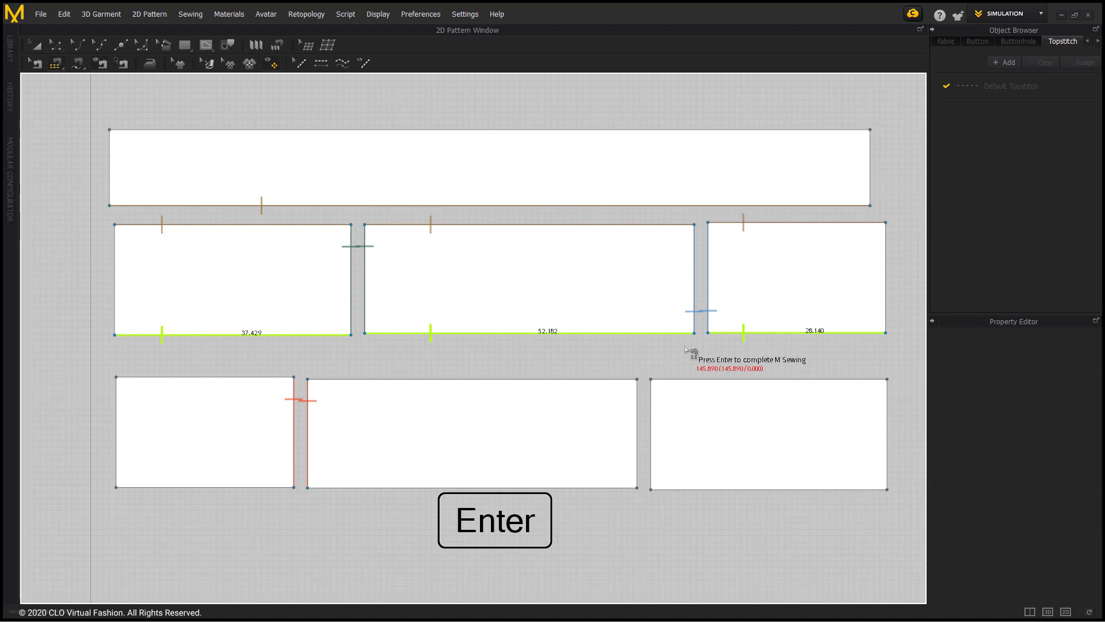
Step: Pick the three bottom-row top edges as the second side to complete the seam
left_click(165, 375)
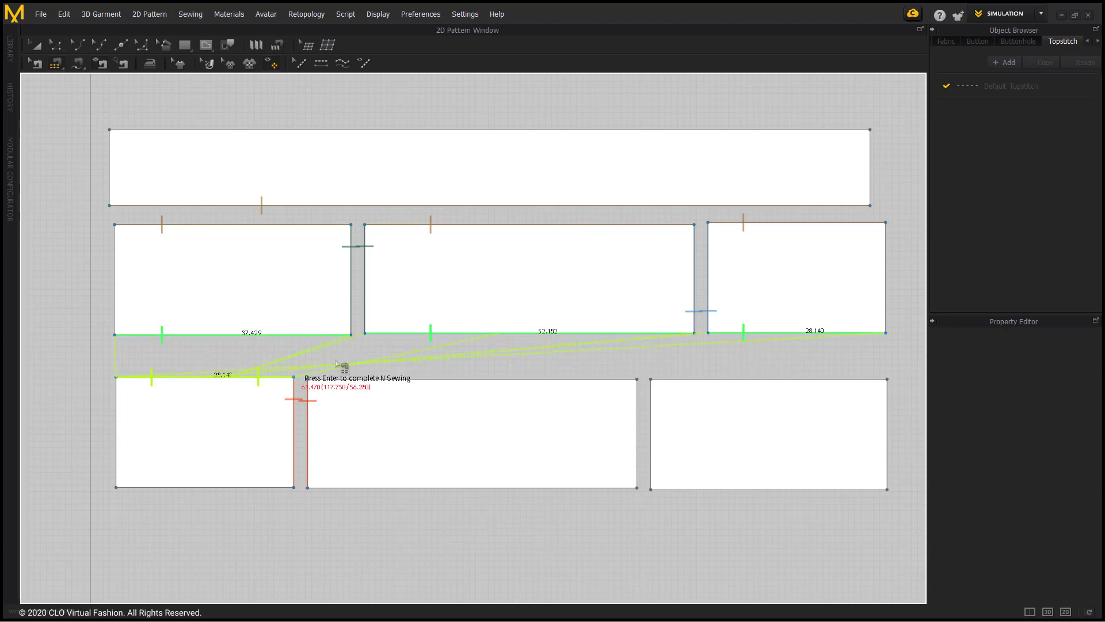
left_click(351, 380)
left_click(688, 379)
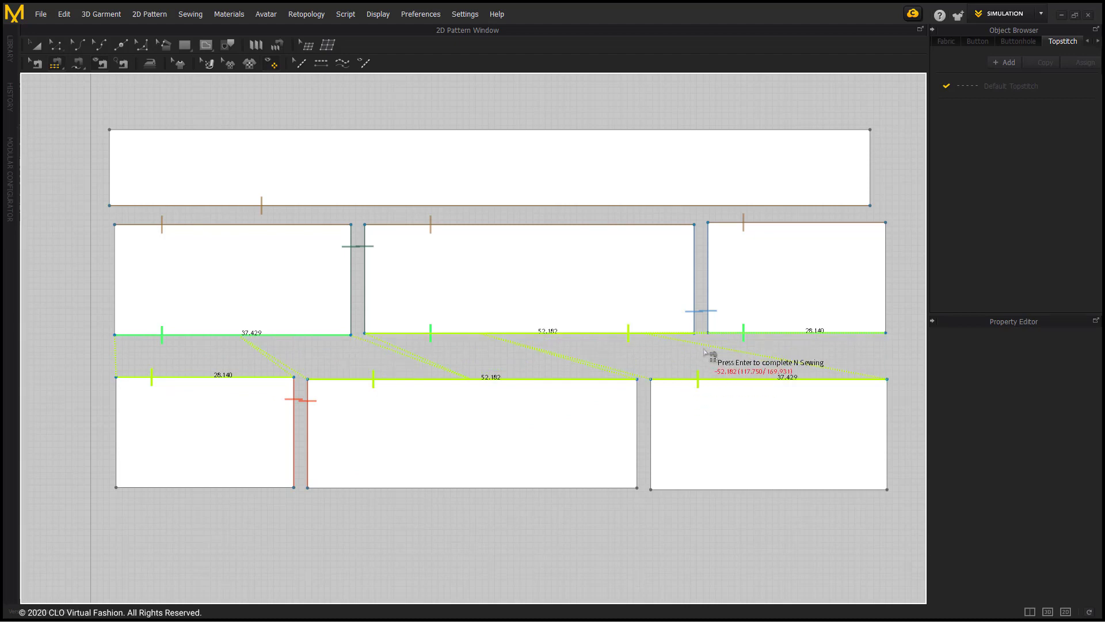
key("Return")
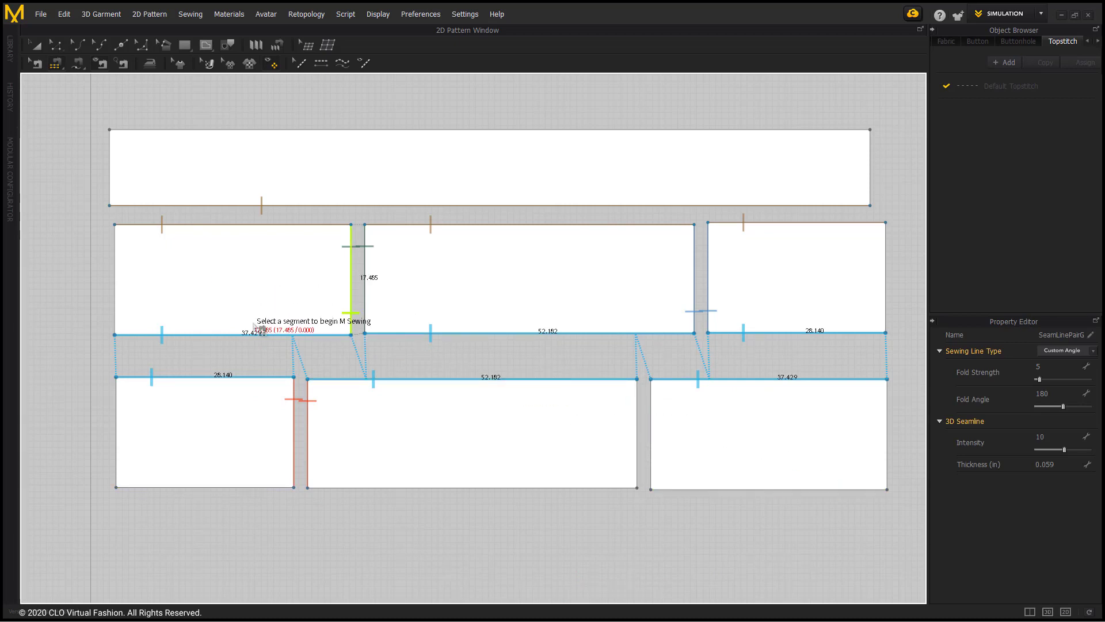
Step: Delete and recreate the second-to-bottom-row M:N seam, then switch to the 3D-only layout
key("Delete")
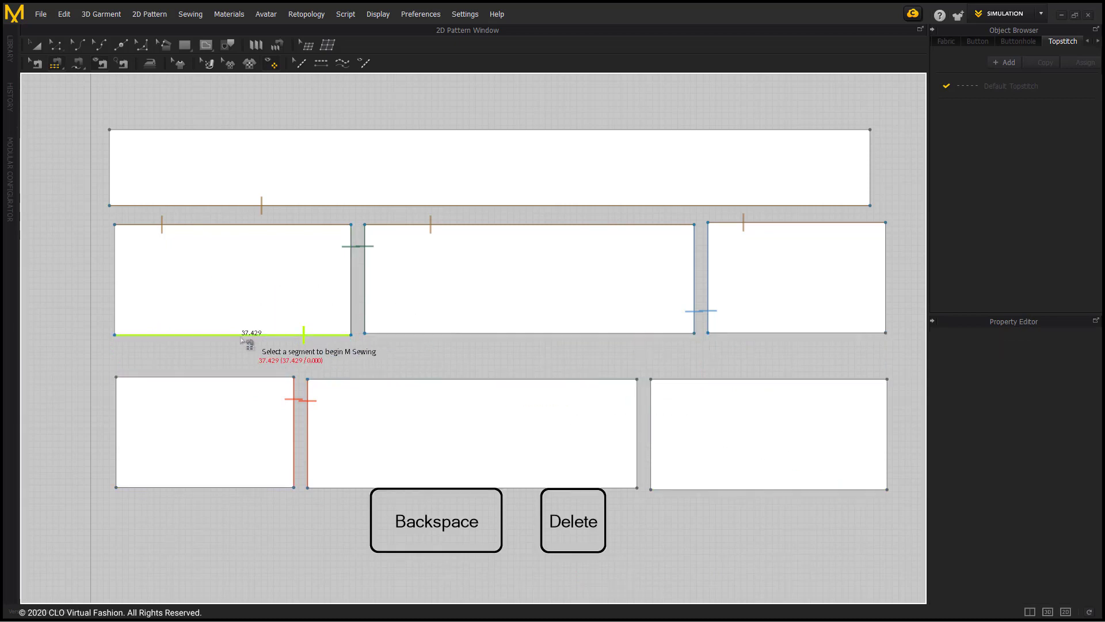
left_click(230, 334)
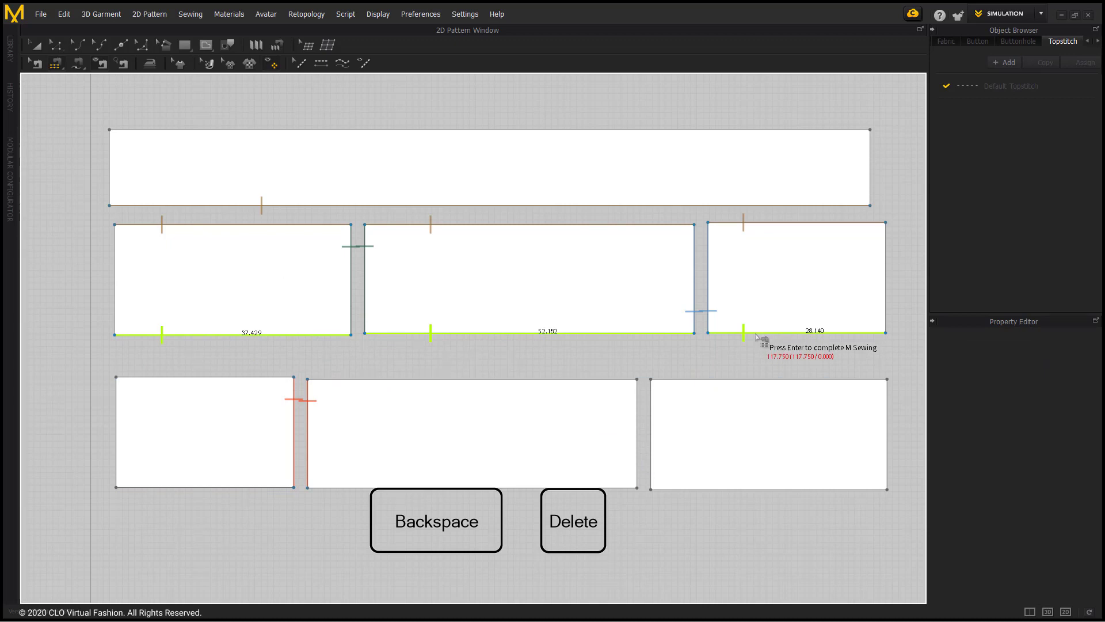
left_click(455, 339)
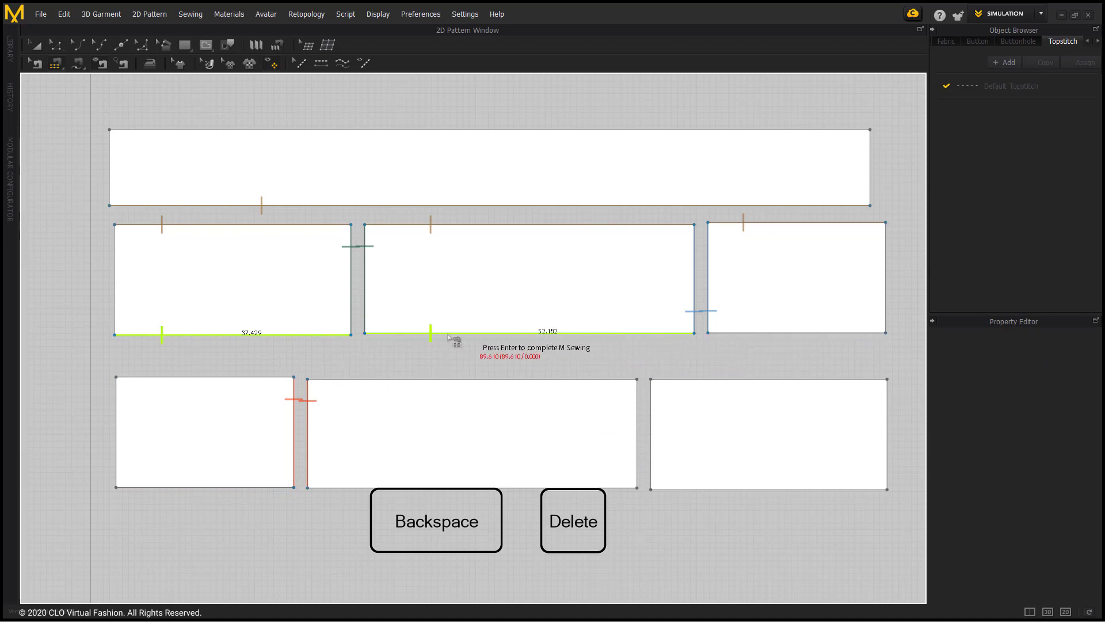
left_click(765, 344)
key("Return")
left_click(185, 377)
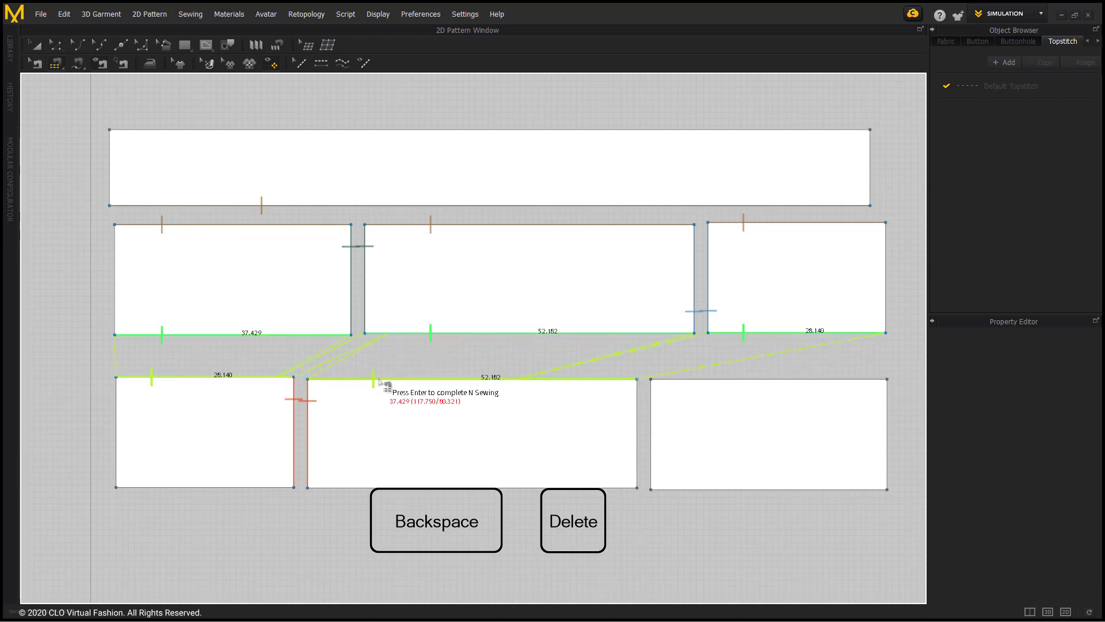
left_click(375, 379)
left_click(691, 379)
key("Return")
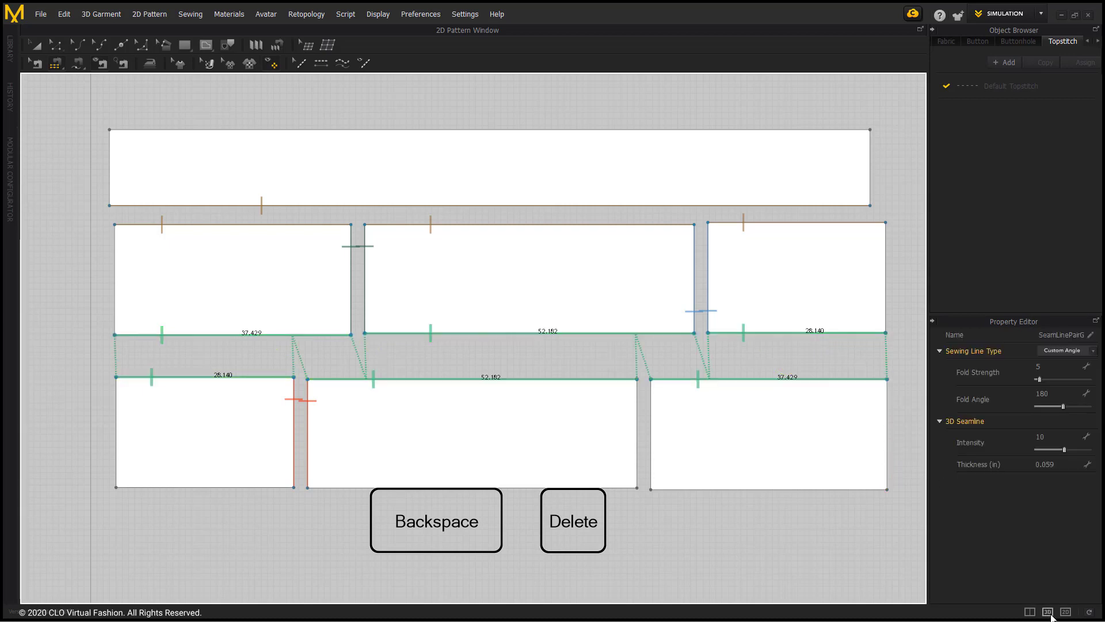
left_click(1048, 612)
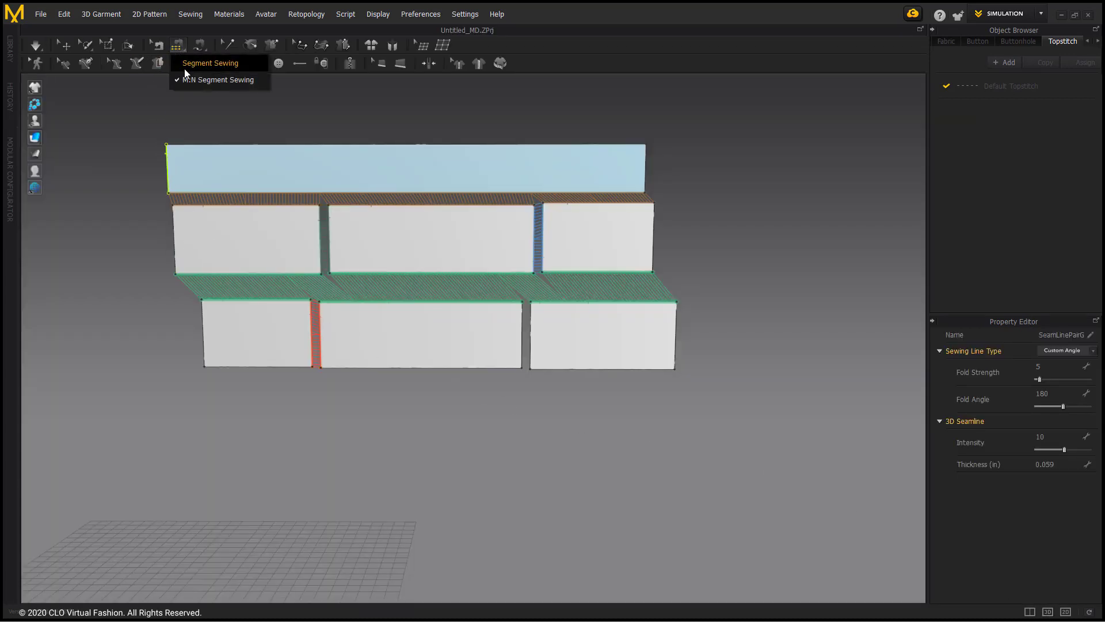
Step: In 3D, sew the bottom-middle panel's right edge to the bottom-right panel and run the simulation
left_click(177, 47)
left_click(521, 326)
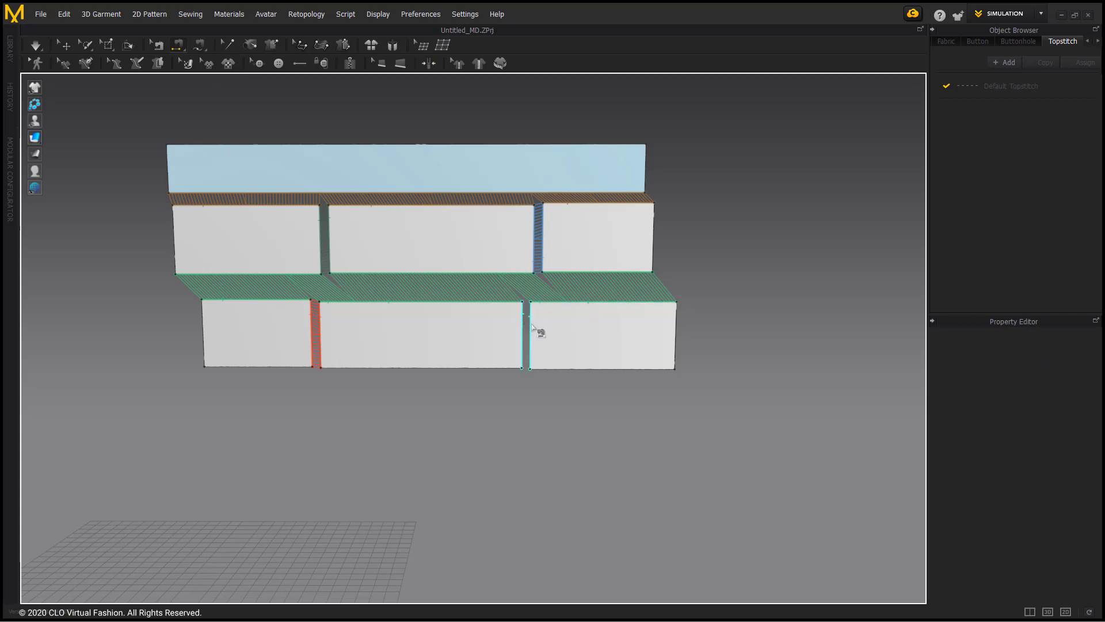
left_click(530, 331)
key("space")
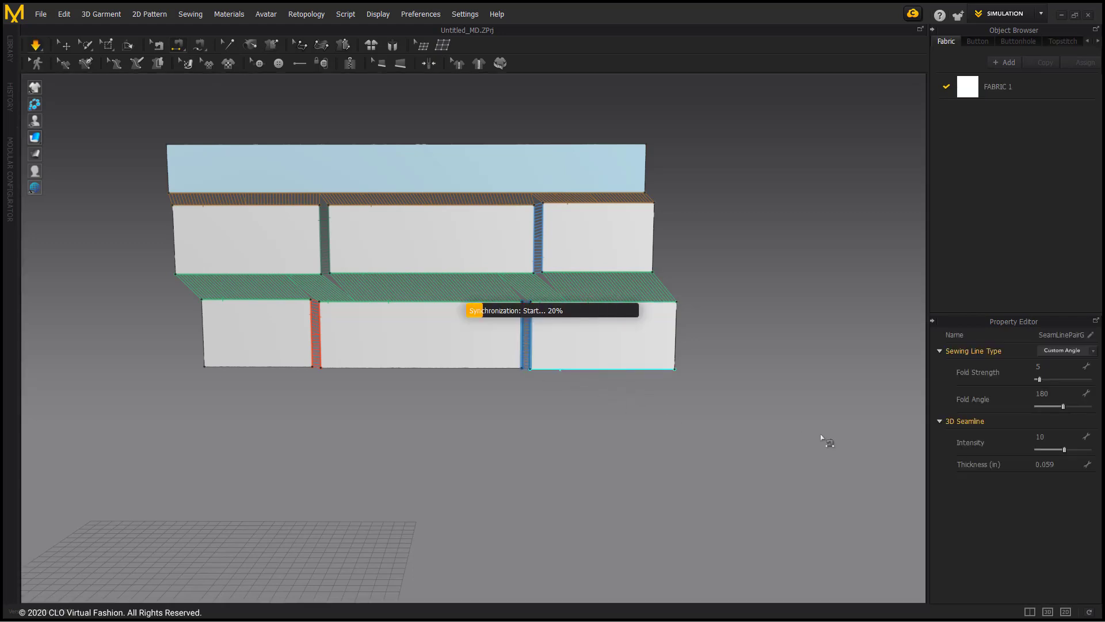